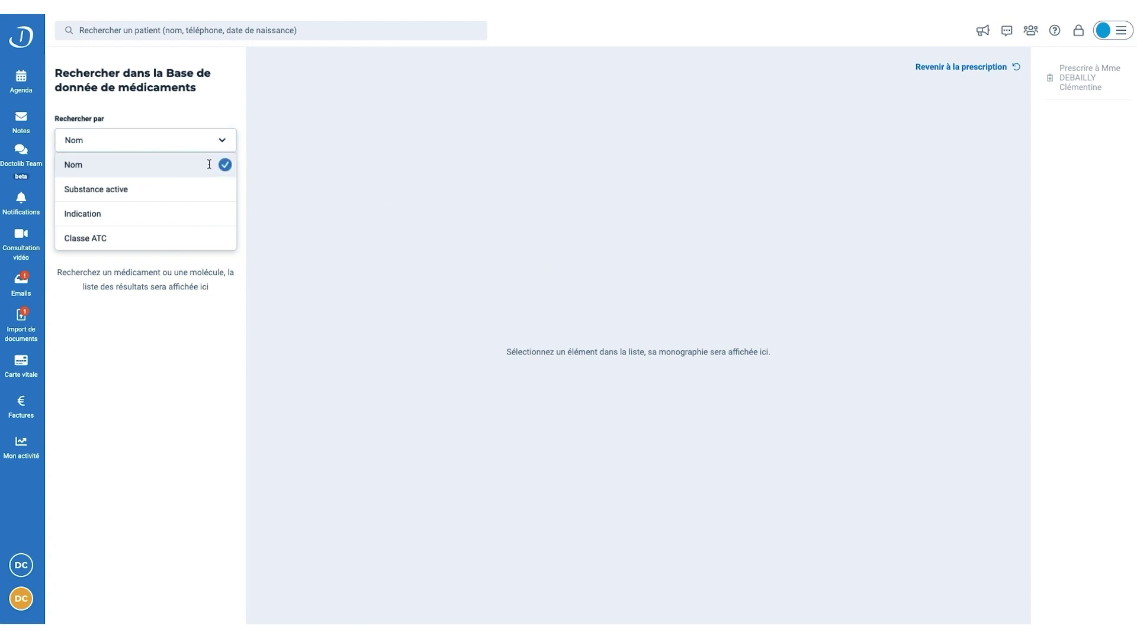
Step: Search the medicine database by name for Doliprane among brand specialities and view the monograph of DOLIPRANE 100 mg pdre p sol buv en sachet-dose
text(Doliprane)
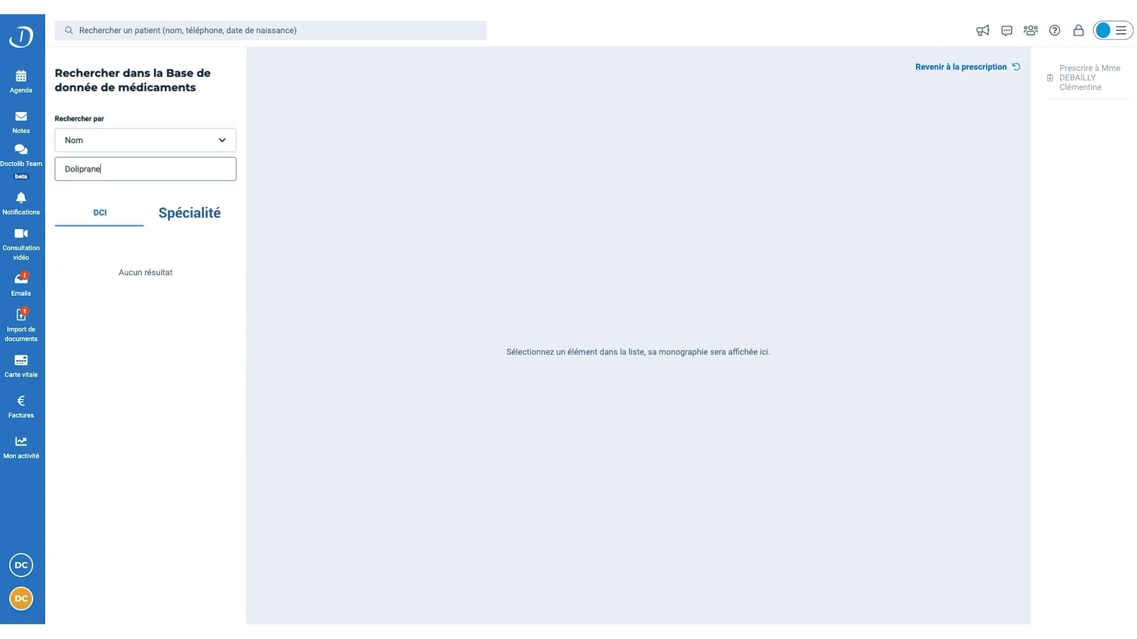
click(187, 212)
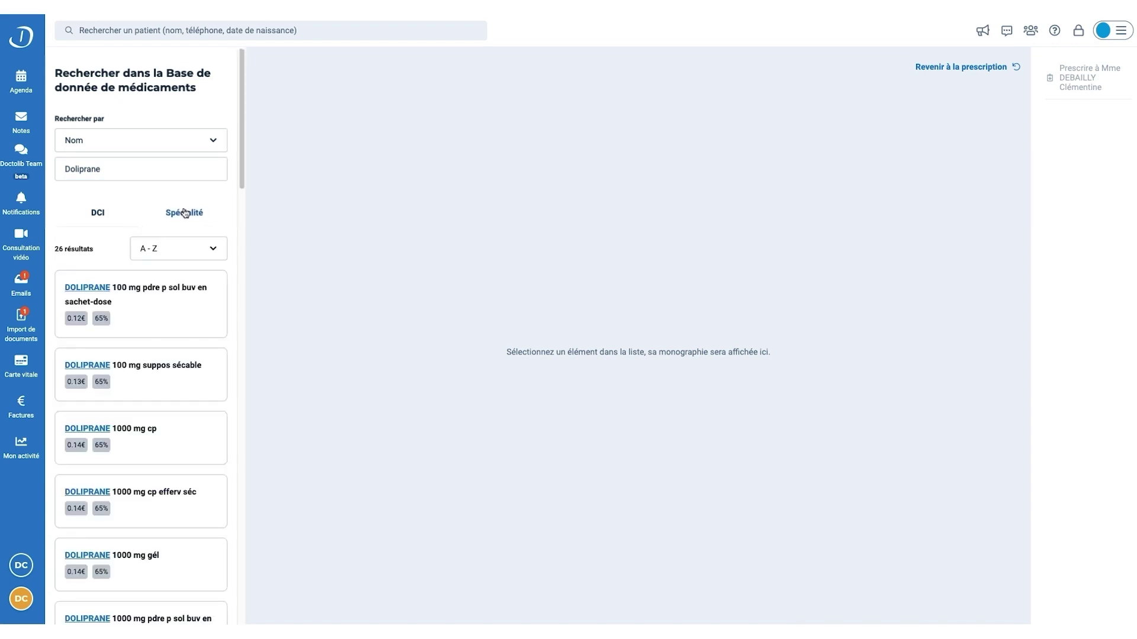
click(212, 287)
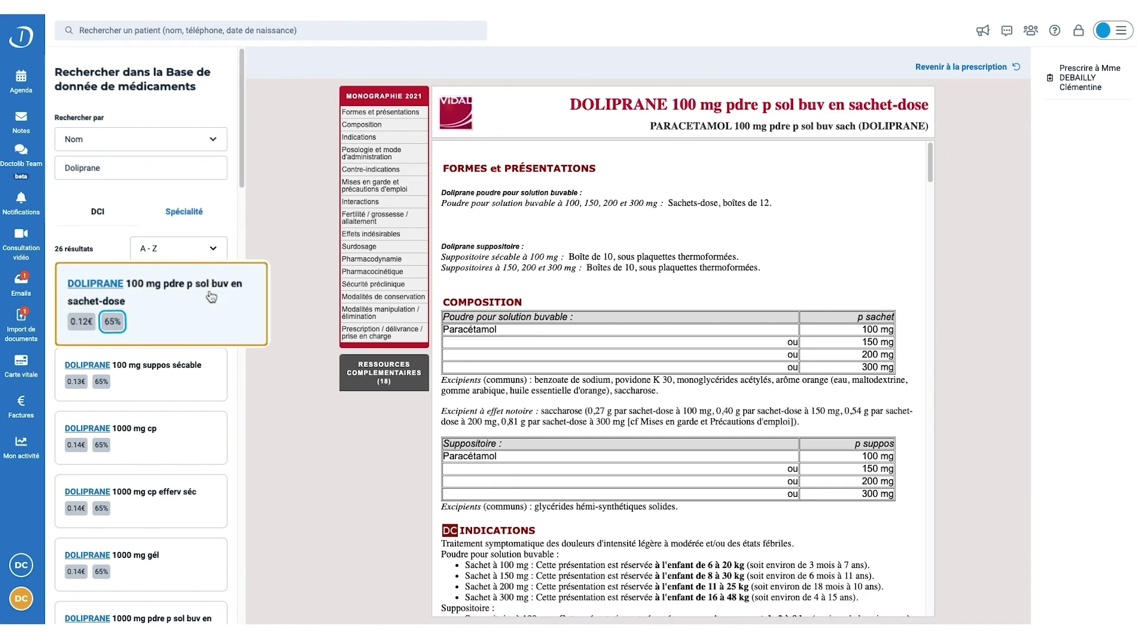
click(211, 296)
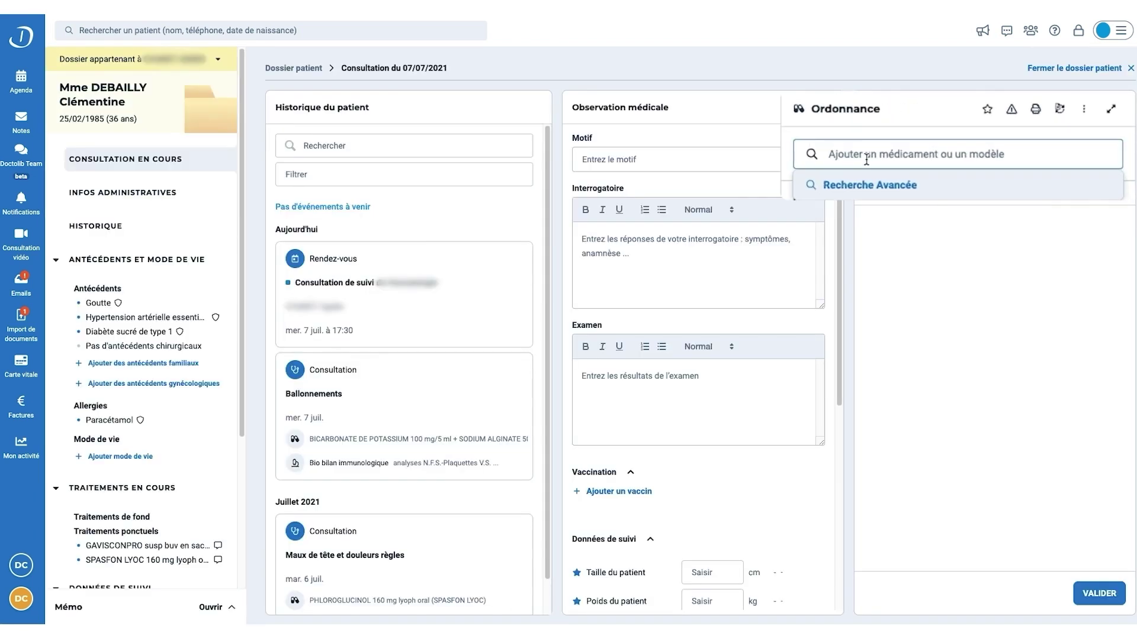
Step: Find the template "Rhinite allergique" by searching for "Rhini" and add it to the prescription
text(Rhini)
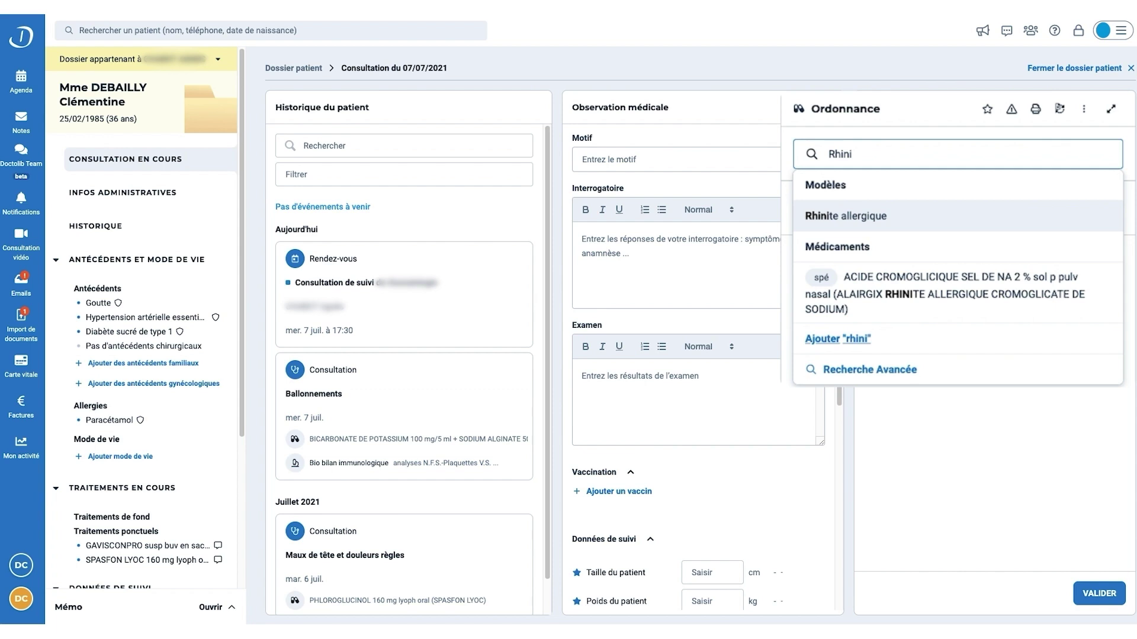
click(903, 217)
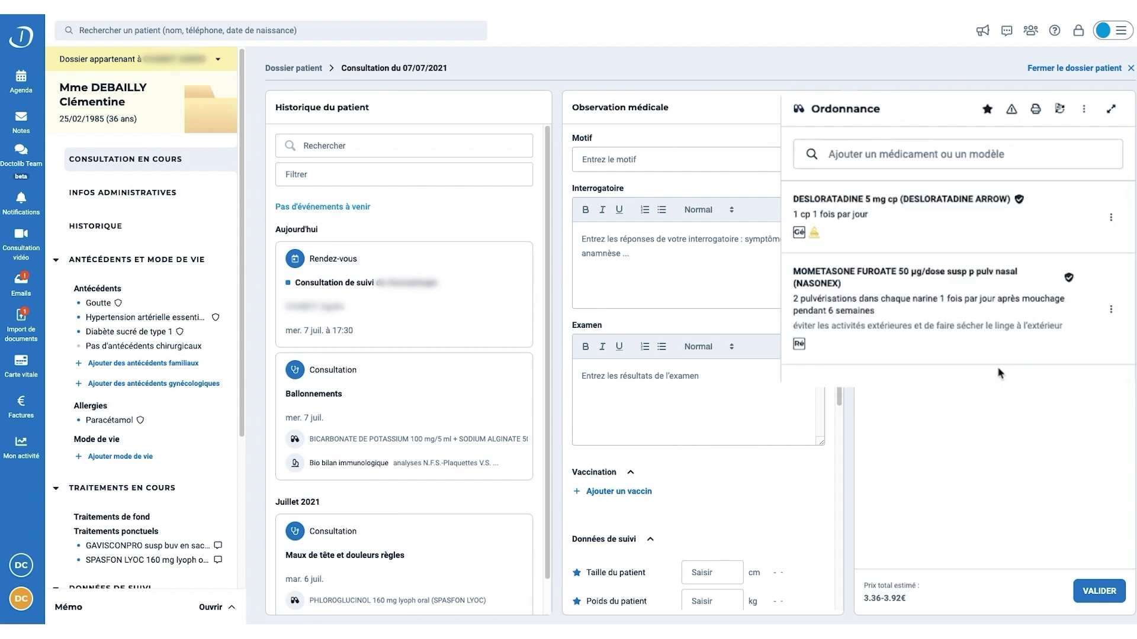
Step: Renew PHLOROGLUCINOL 160 mg lyoph oral (SPASFON LYOC) from the past prescription found by searching for "règles"
click(1072, 106)
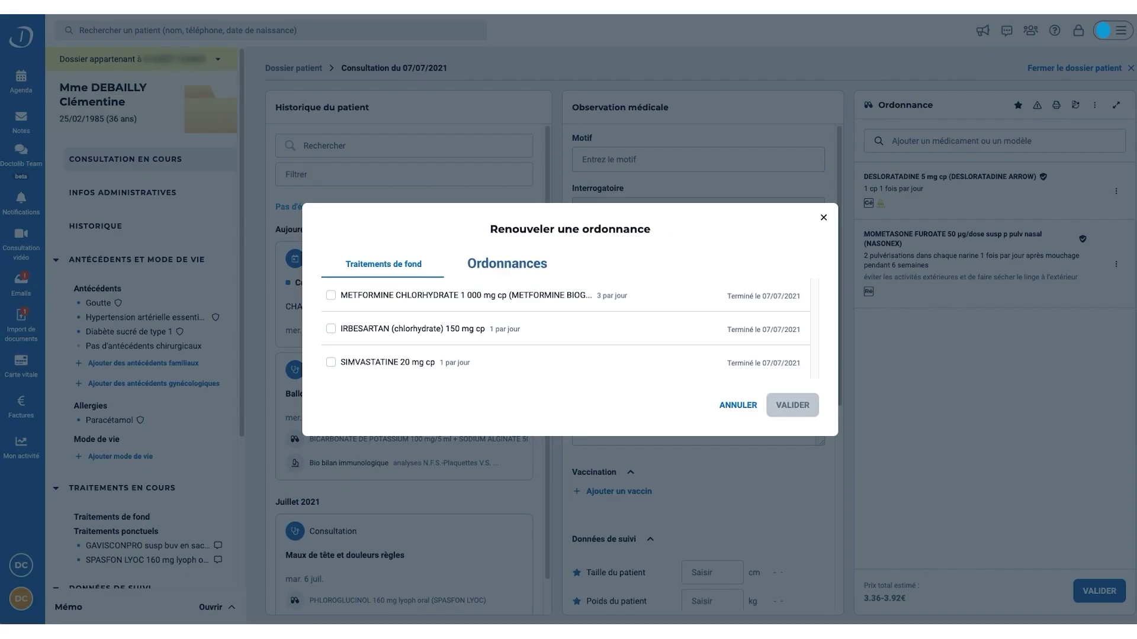
click(507, 276)
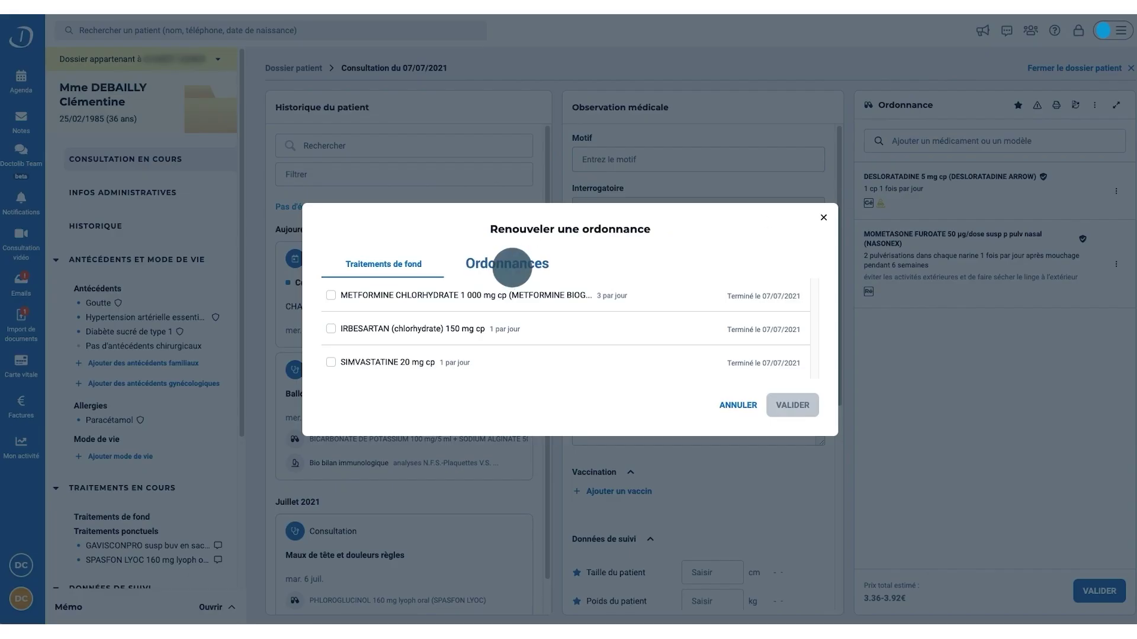
click(507, 237)
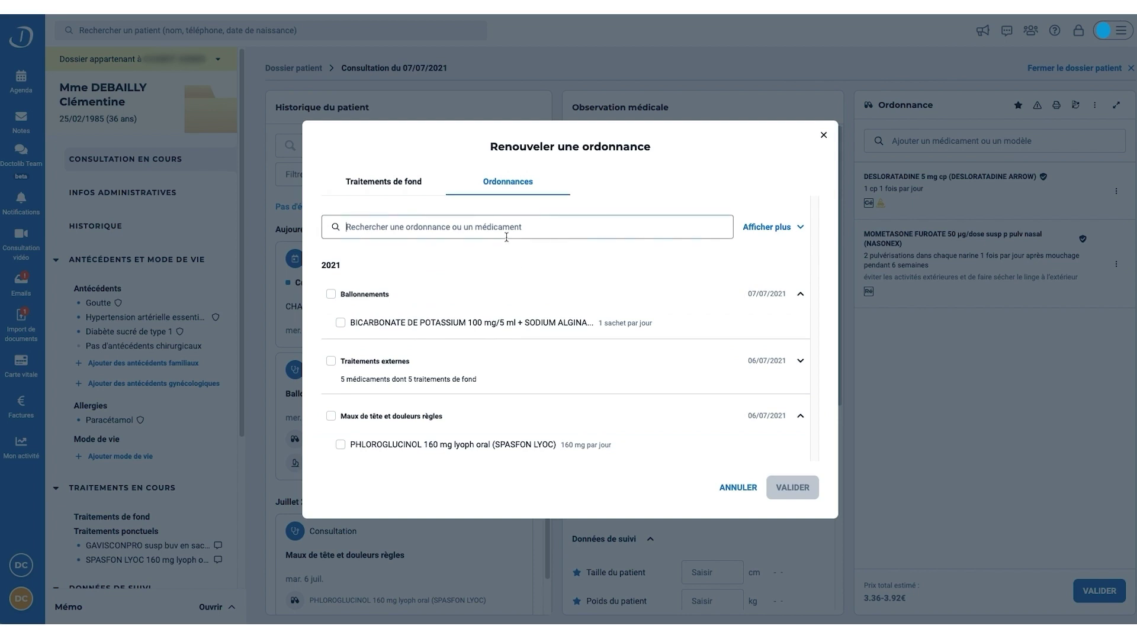
text(règles)
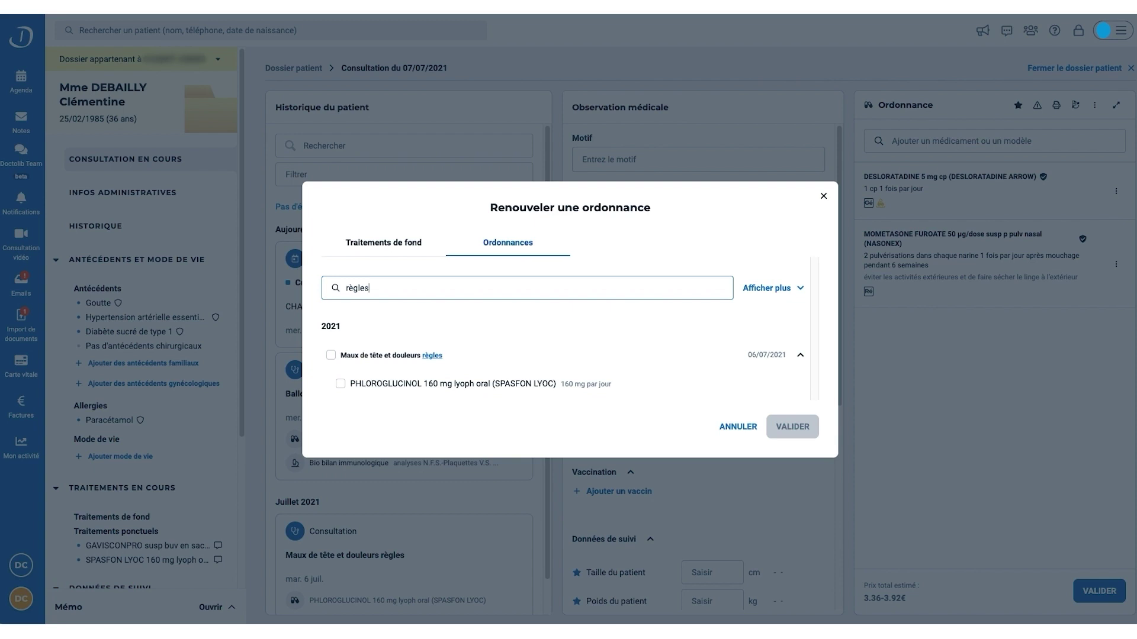
click(341, 384)
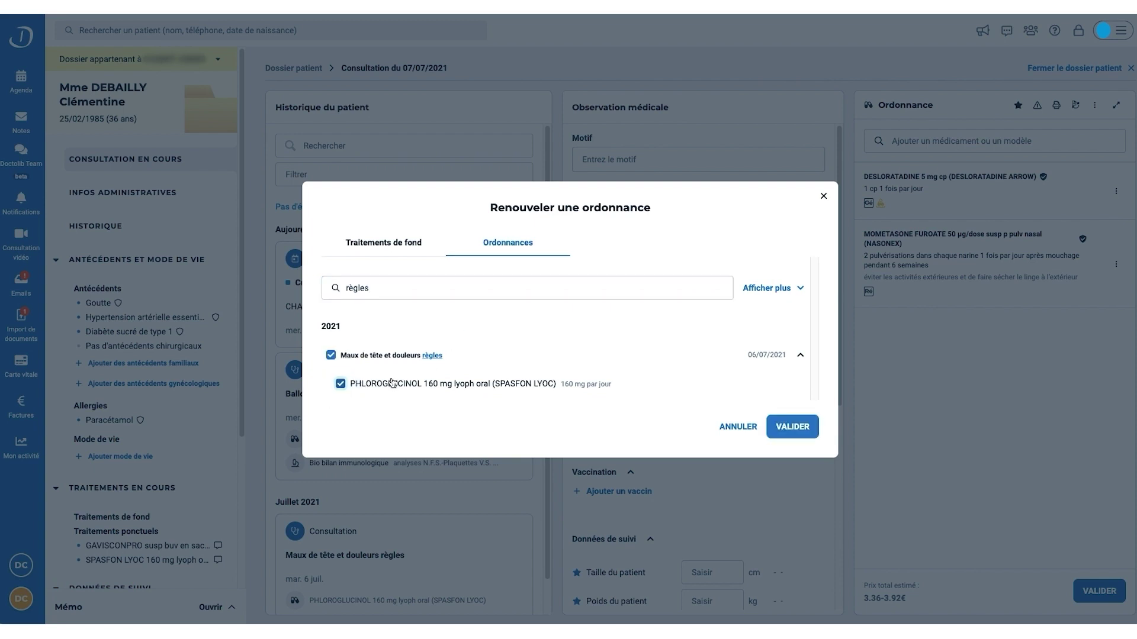
click(795, 428)
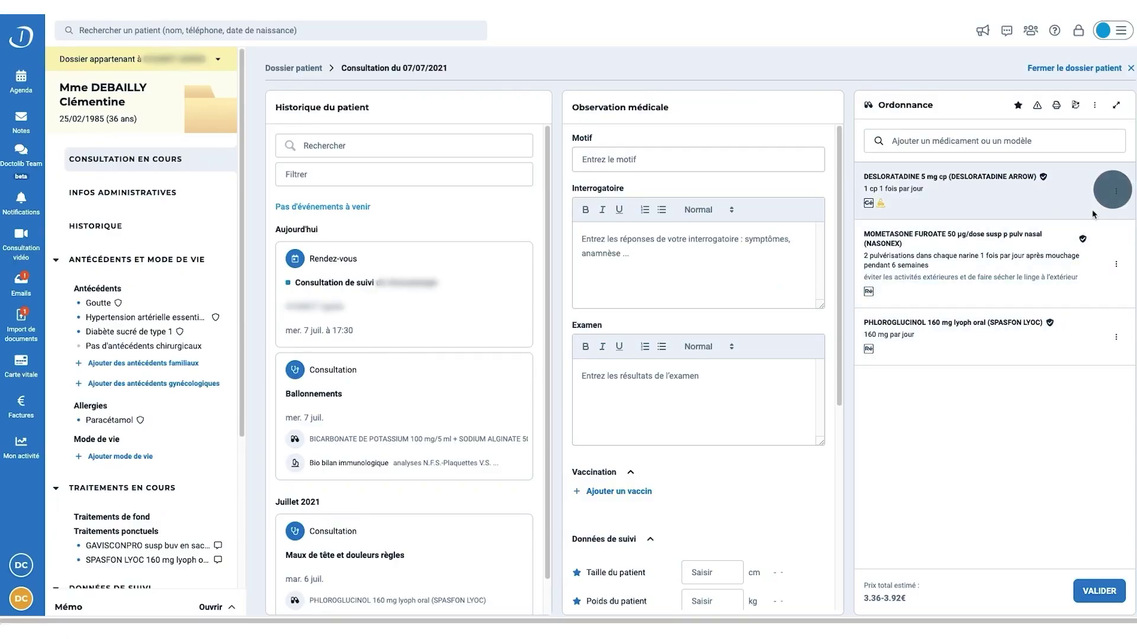
Step: Open the monograph of the prescribed DESLORATADINE 5 mg and read its "Effets indésirables" section
click(1116, 191)
click(1098, 223)
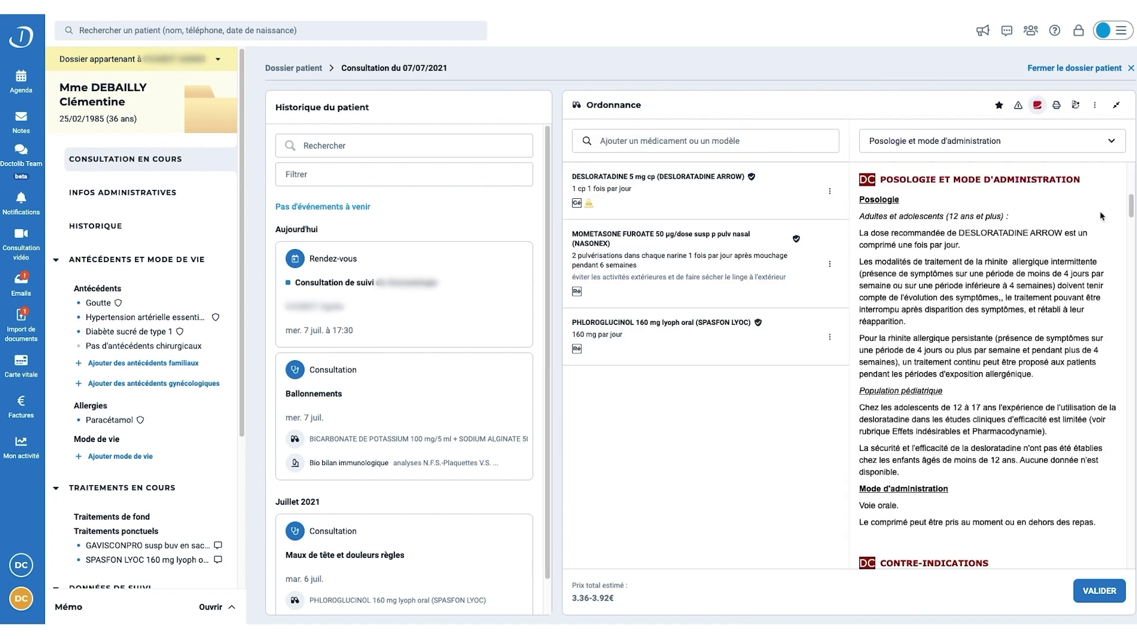
click(1039, 150)
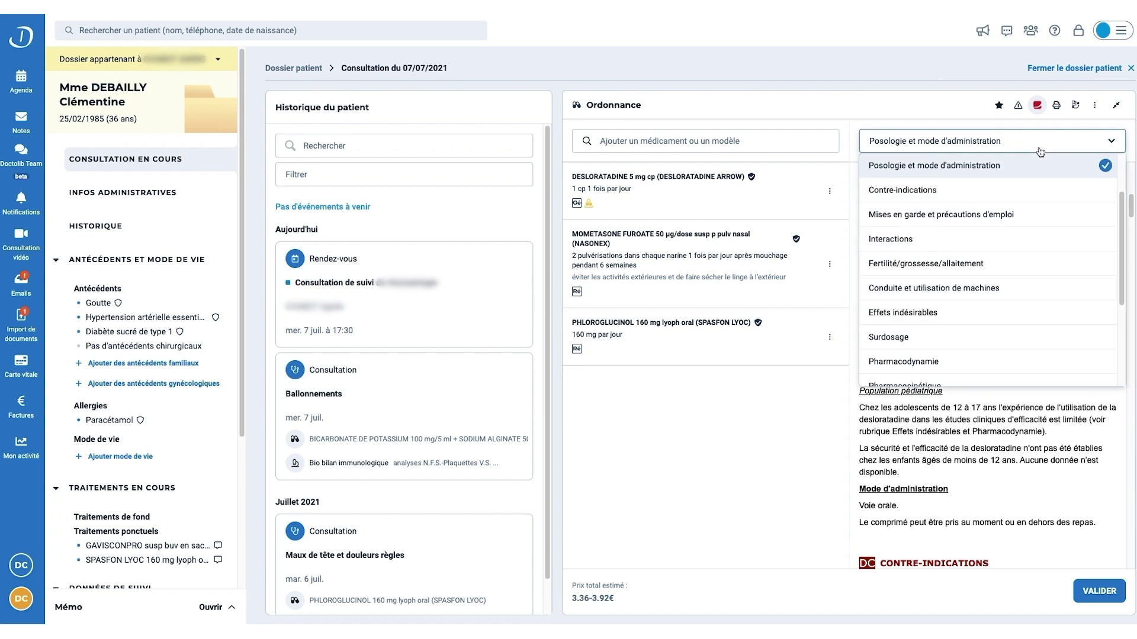
click(992, 318)
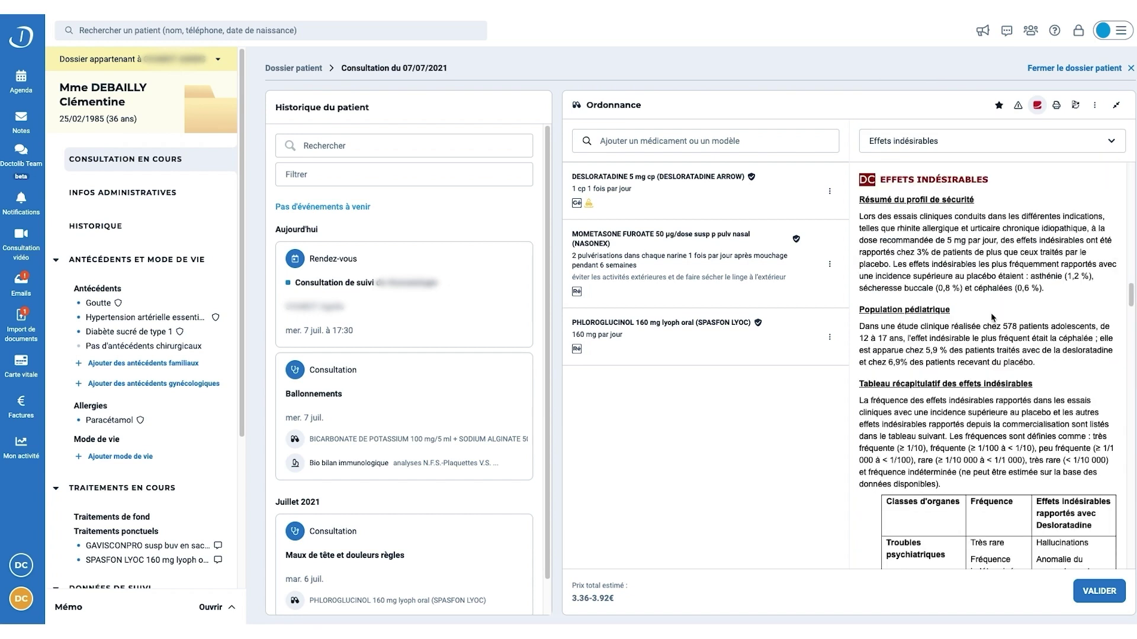
scroll(993, 318, down, 3)
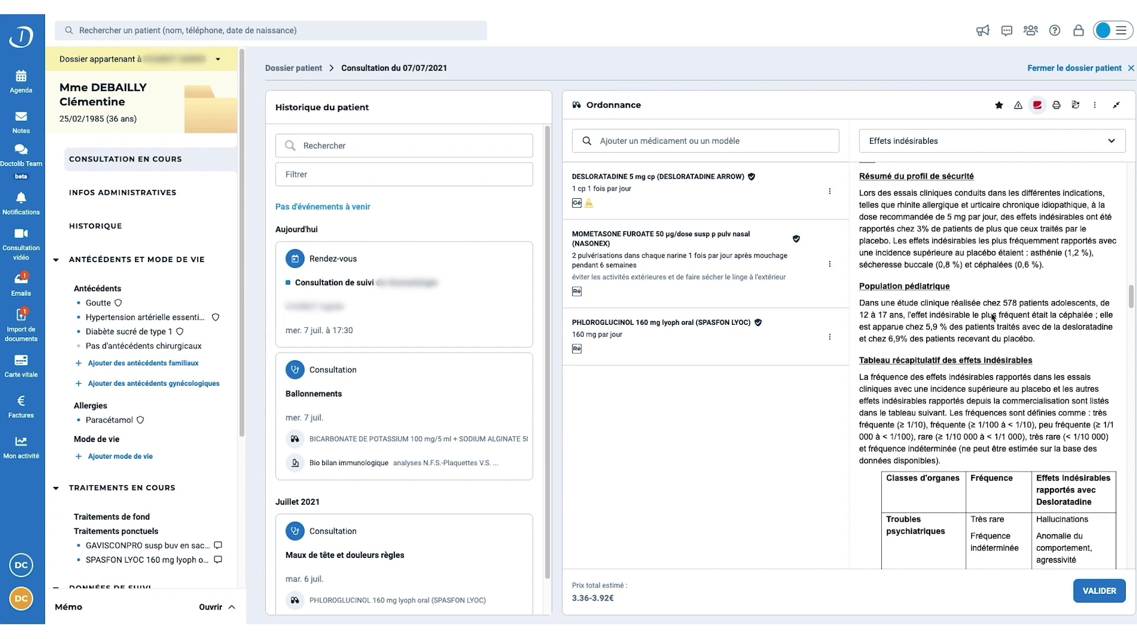
scroll(992, 318, down, 3)
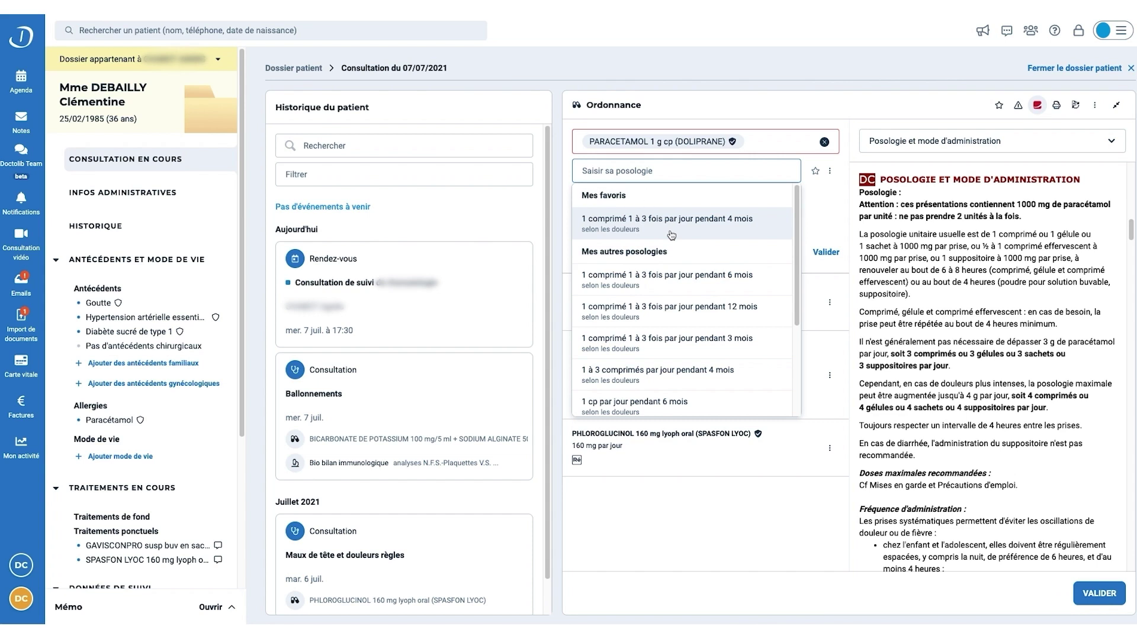
Step: Apply the favourite dosage "1 comprimé 1 à 3 fois par jour pendant 4 mois" to PARACETAMOL 1 g cp (DOLIPRANE) and validate the line
click(664, 230)
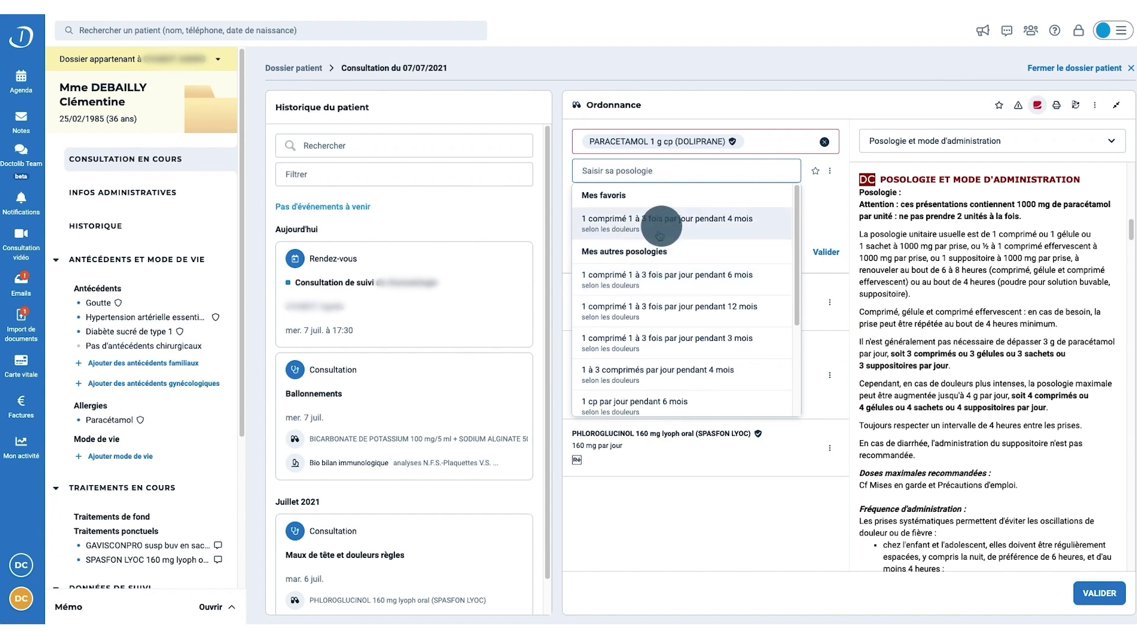
click(827, 280)
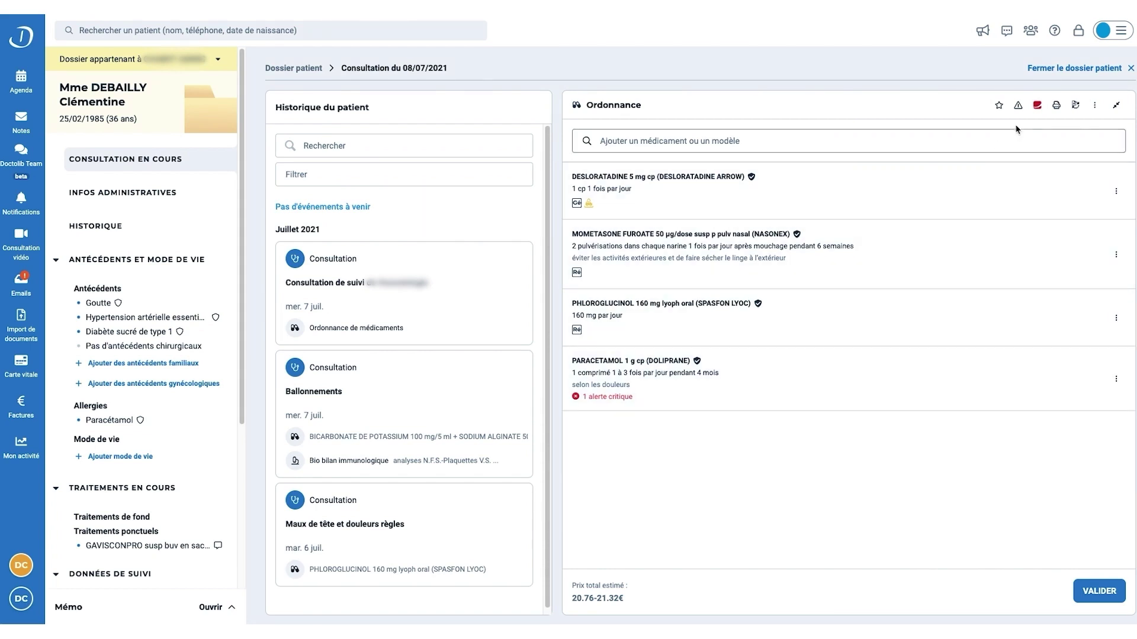
Step: Display the prescription's alert details and examine the critical alert on PARACETAMOL 1 g cp (DOLIPRANE)
click(1020, 111)
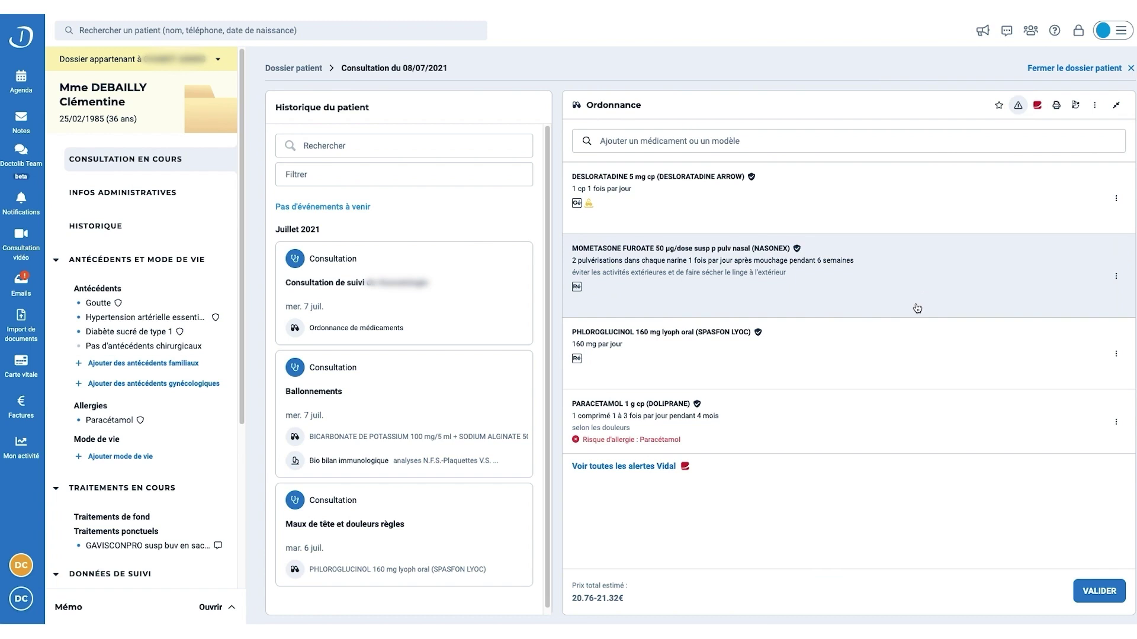
mouse_move(627, 438)
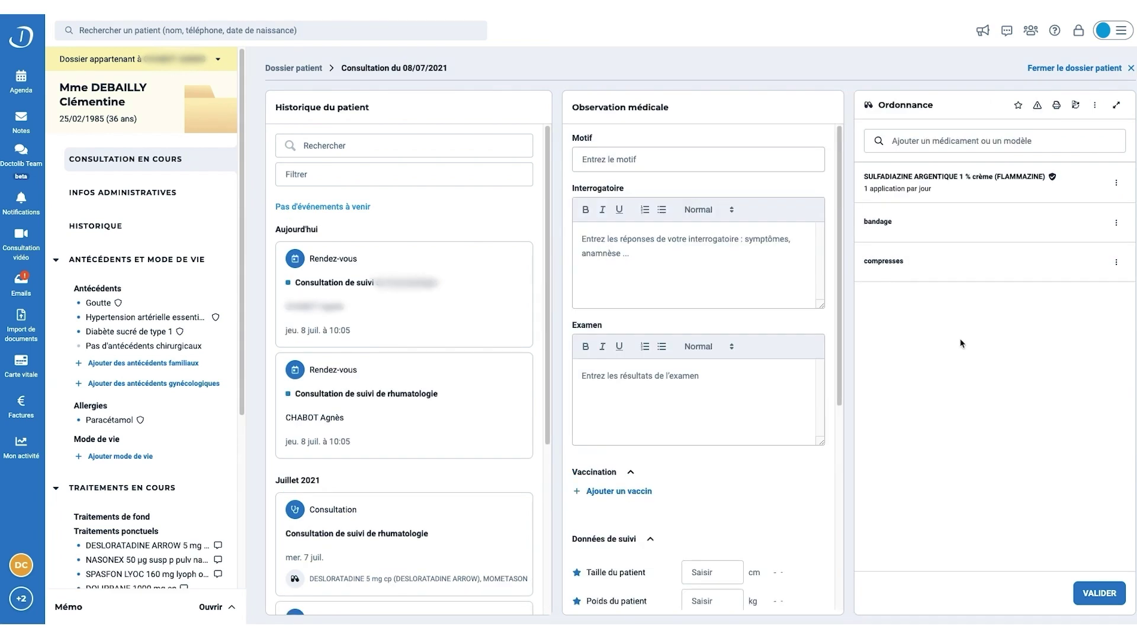
Step: Save the prescription with FLAMMAZINE, bandage and compresses as a new template named "Brûlures second degré"
click(1018, 107)
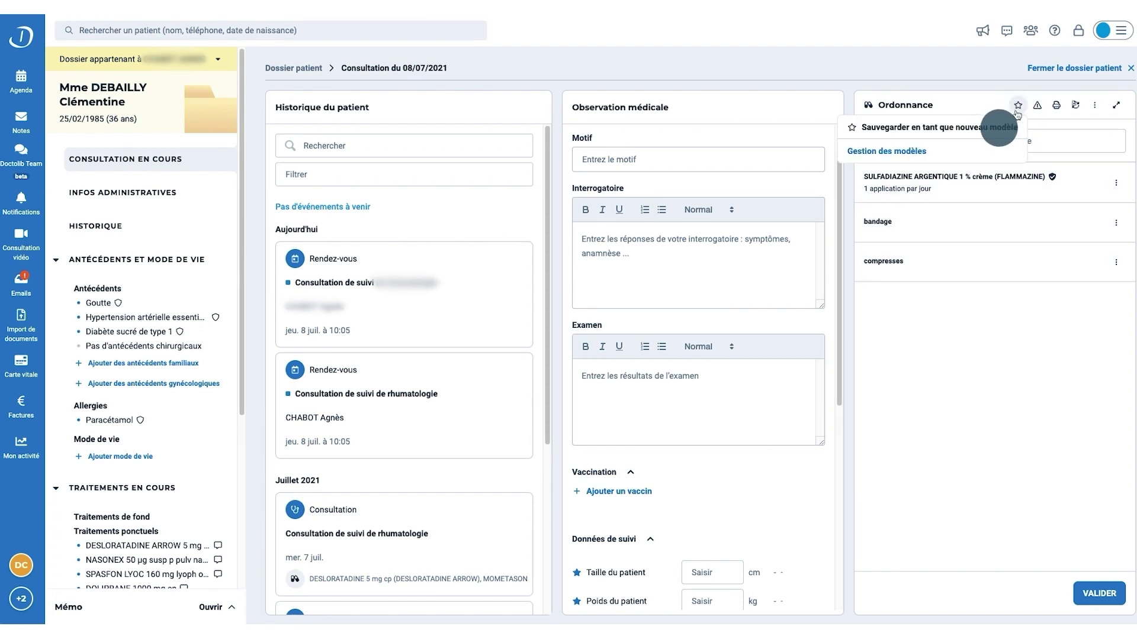
click(1007, 129)
text(Brûlures second degré)
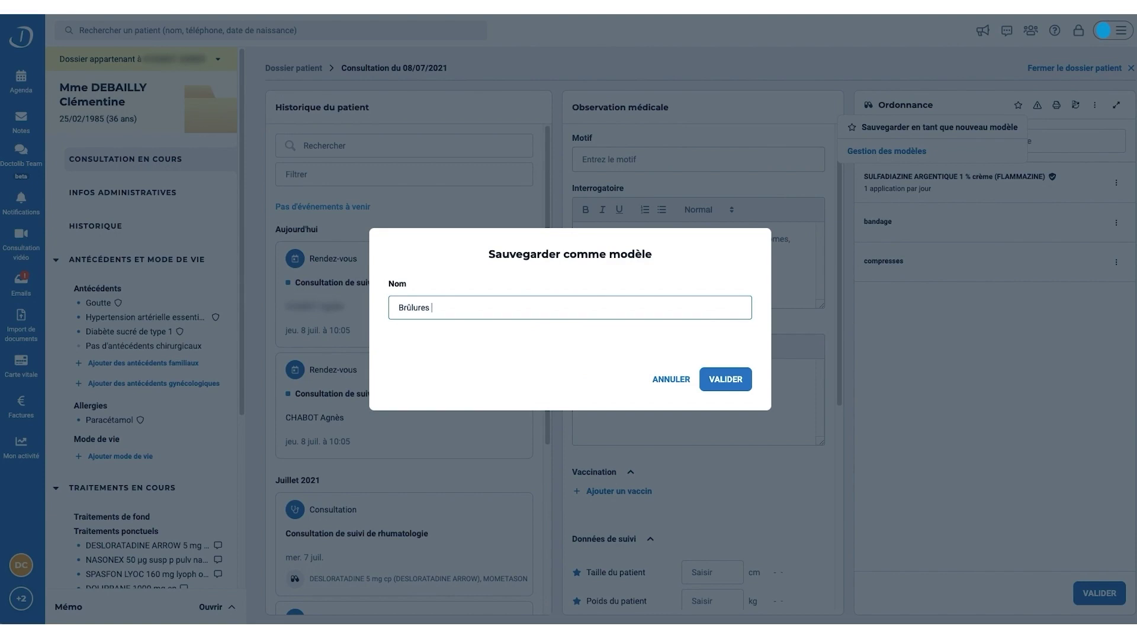
click(738, 382)
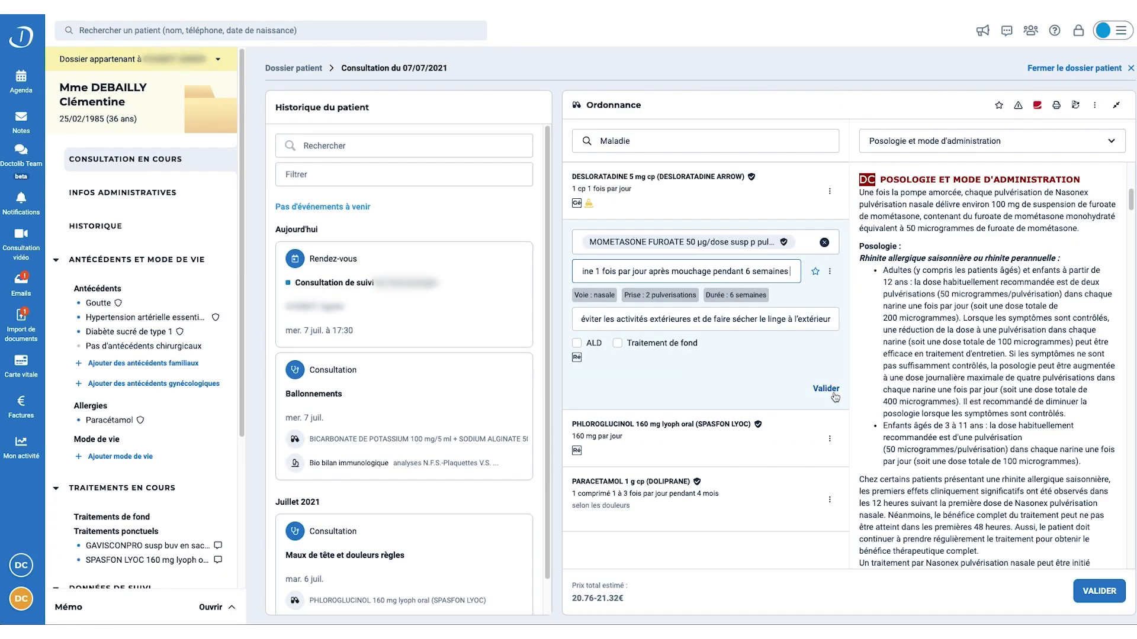
Step: Validate the MOMETASONE FUROATE line with its 6-week dosage and the comment about outdoor activities and drying laundry
click(833, 393)
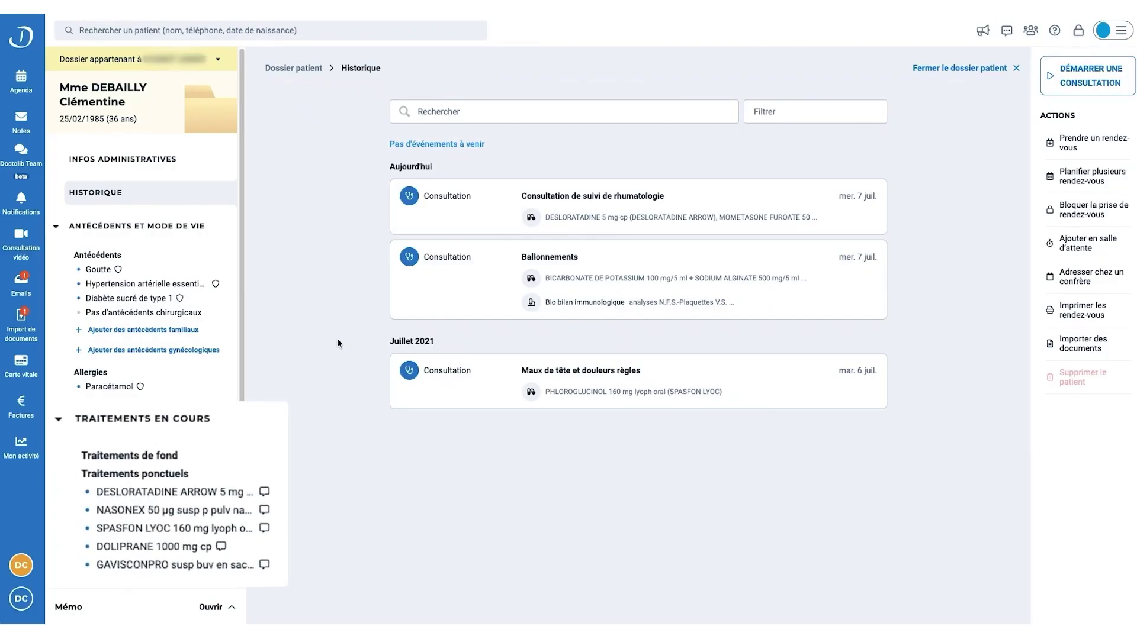
Step: Open the patient's current treatments and start a new entry for a one-off treatment prescribed by a third party
click(222, 420)
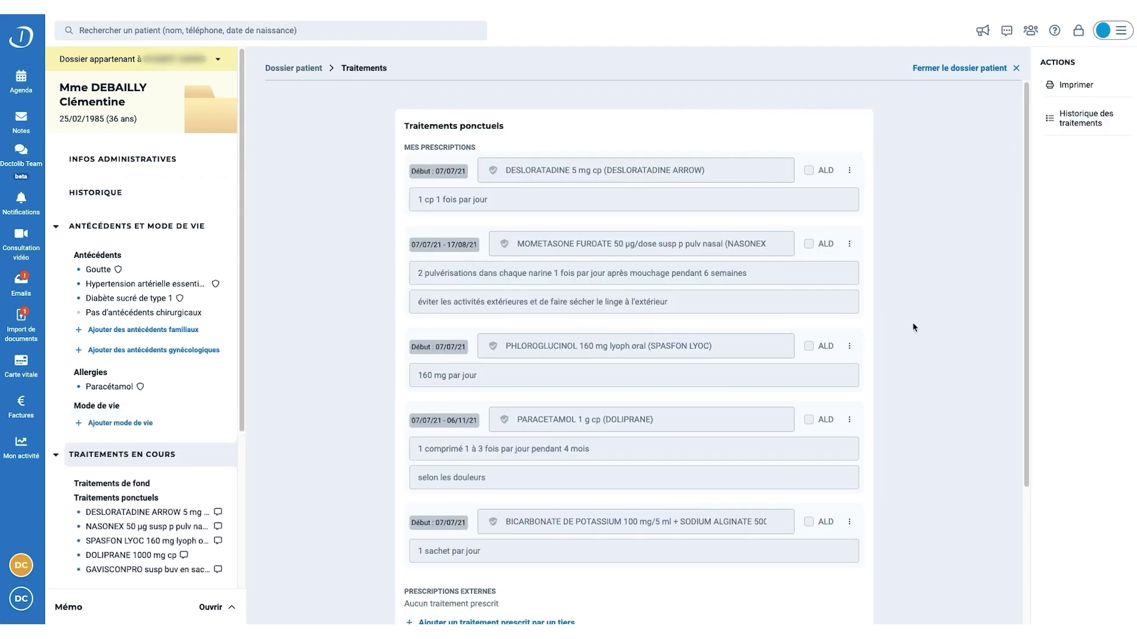
scroll(915, 328, down, 3)
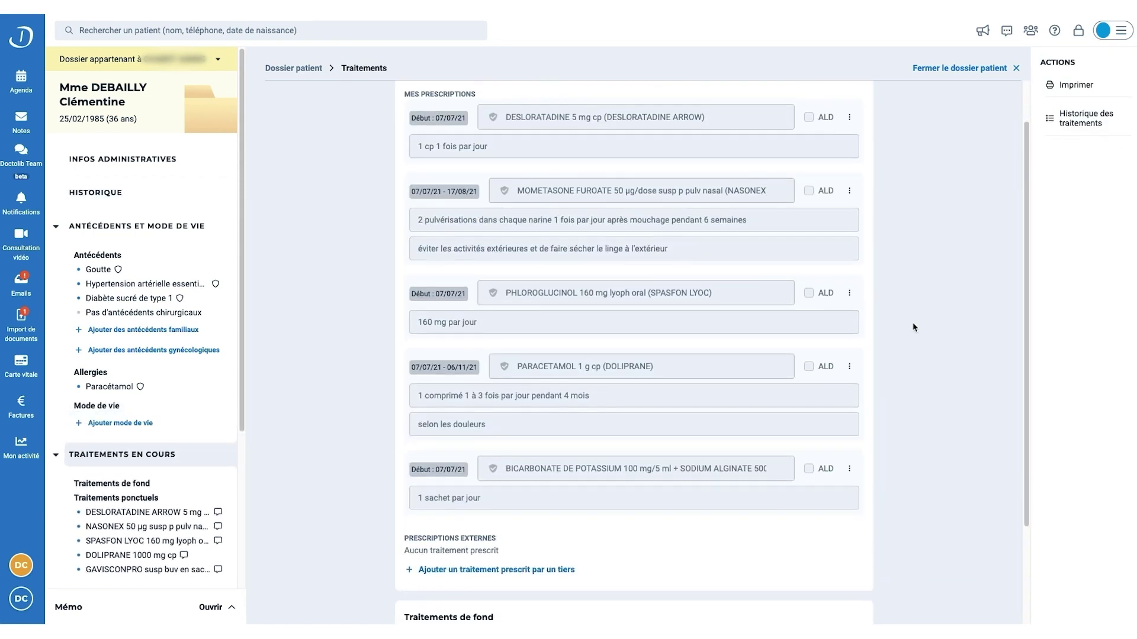
click(539, 524)
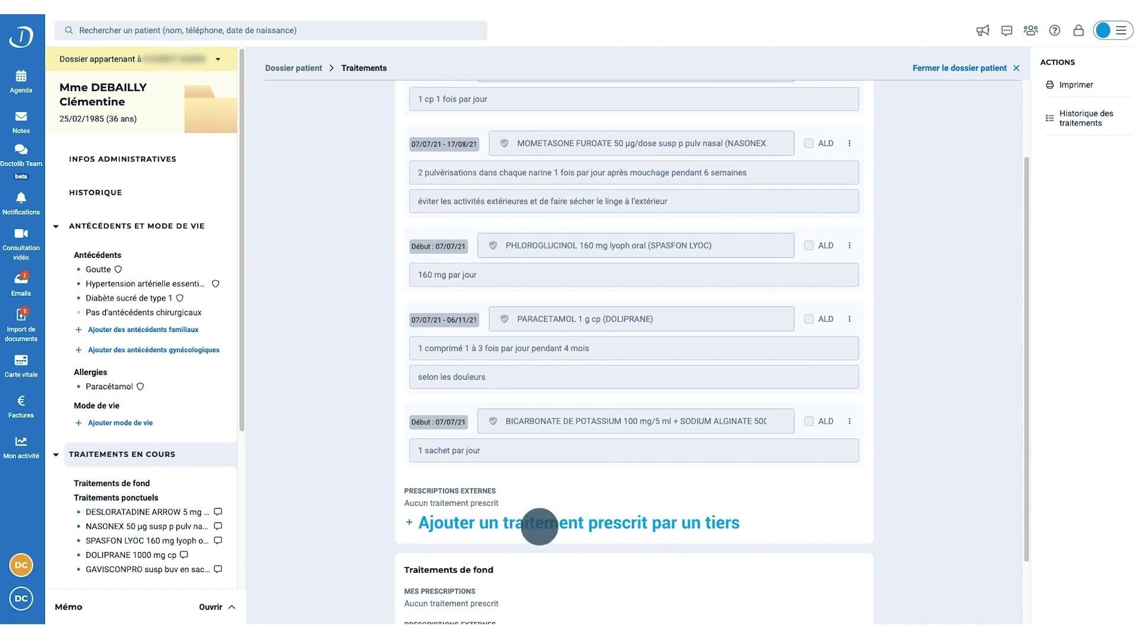
scroll(539, 525, down, 5)
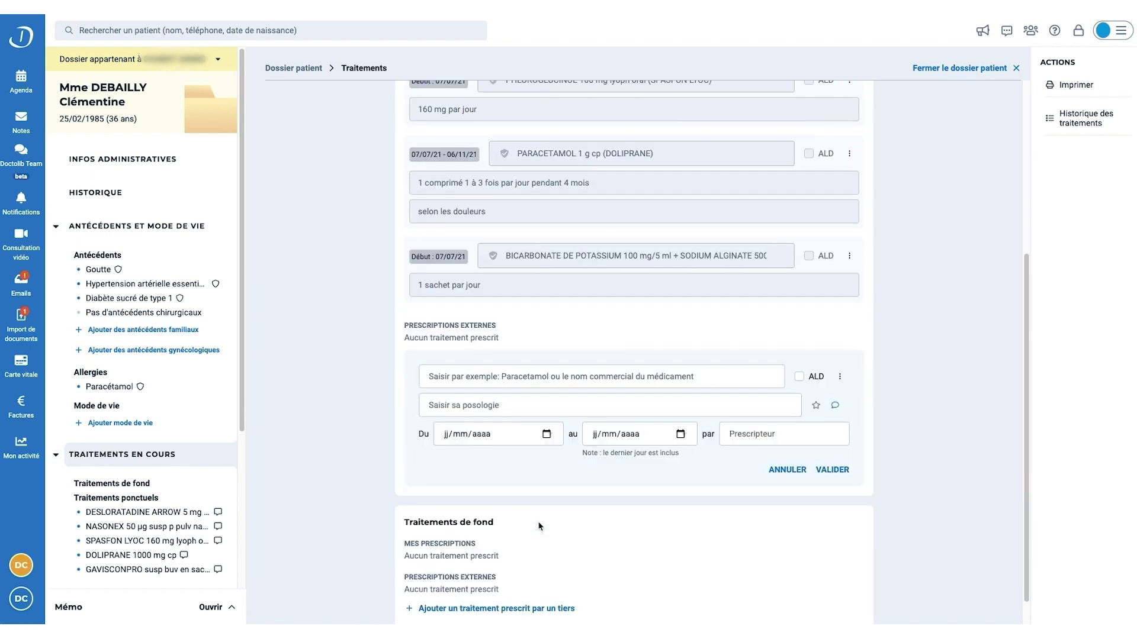
click(499, 382)
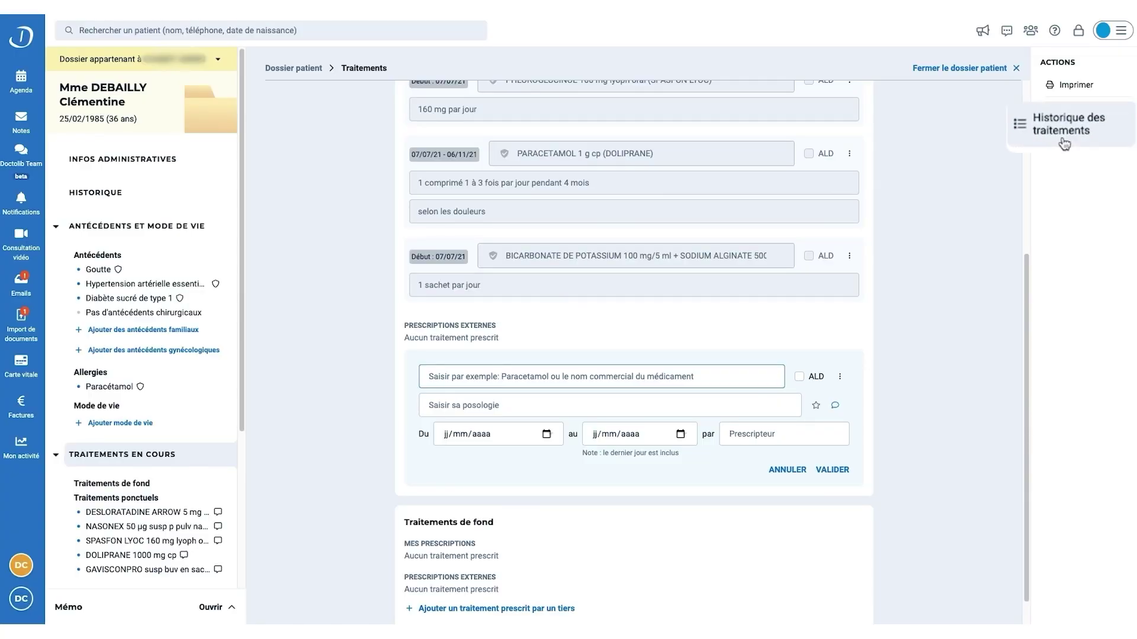
Step: Open the patient's treatment history
click(1066, 137)
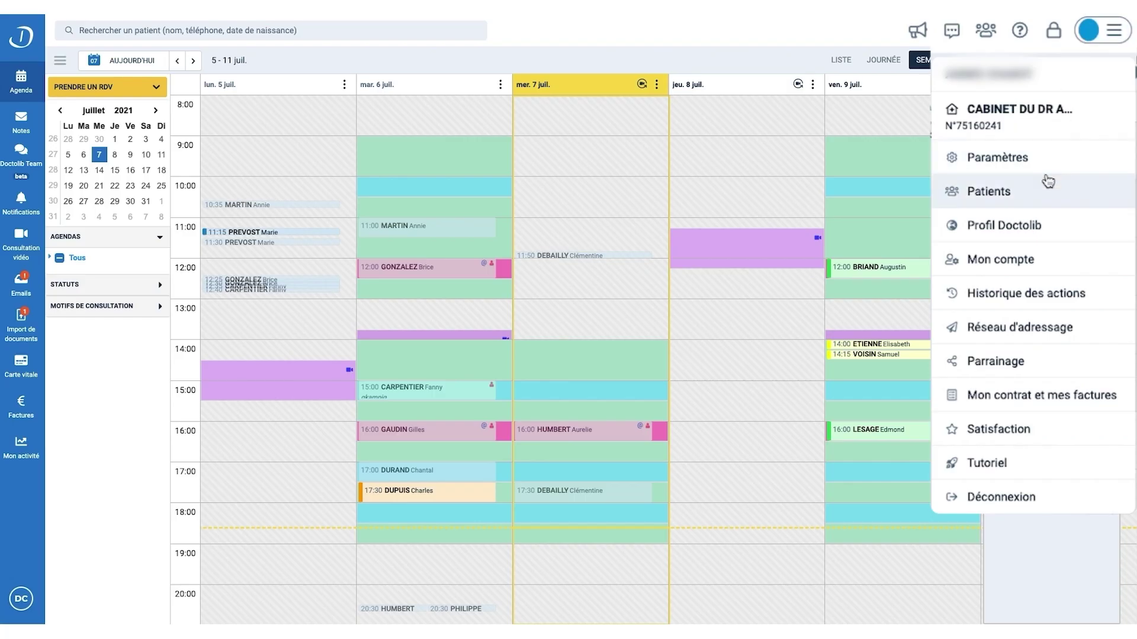
Step: List all patients' prescriptions for the period 07/05/2021 to 07/07/2021 and filter them by the medicine name Doliprane
click(1048, 204)
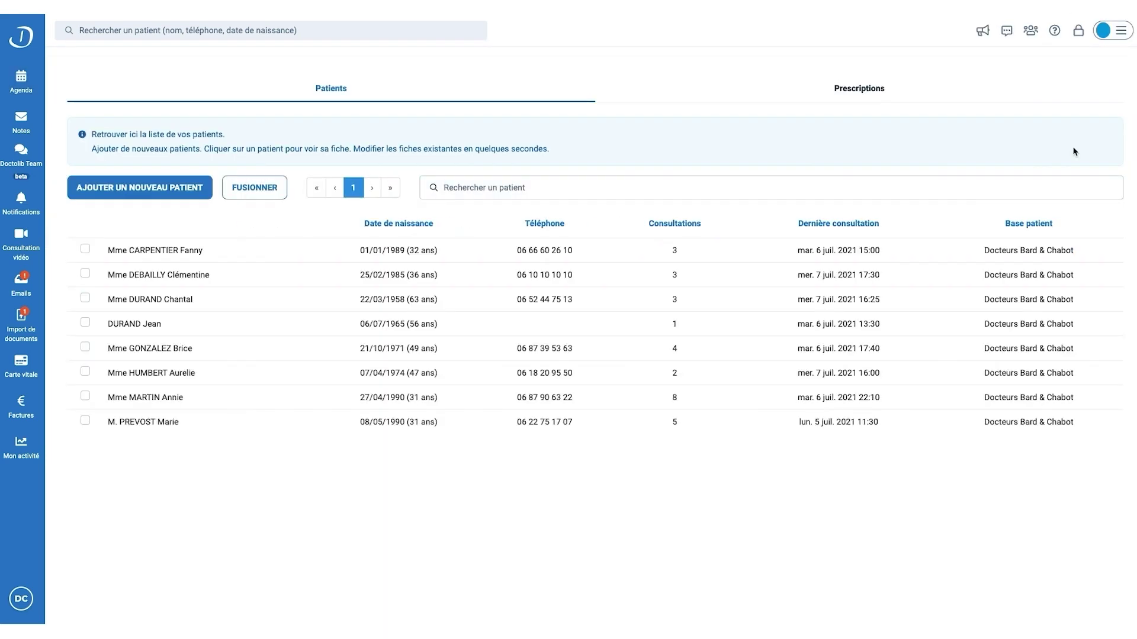
click(852, 90)
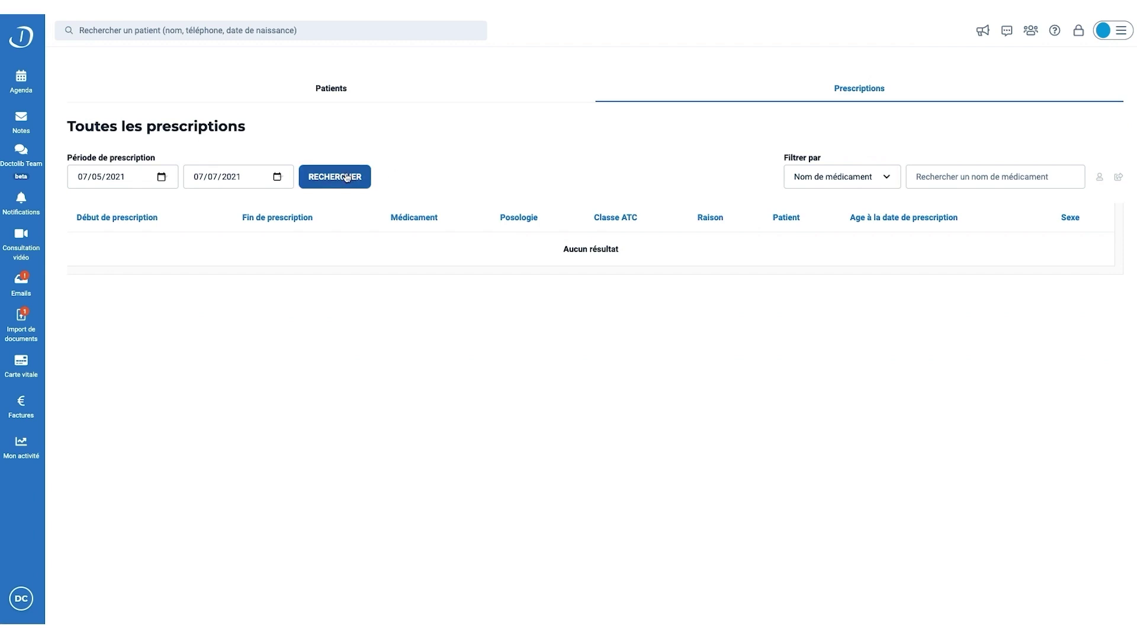
click(335, 177)
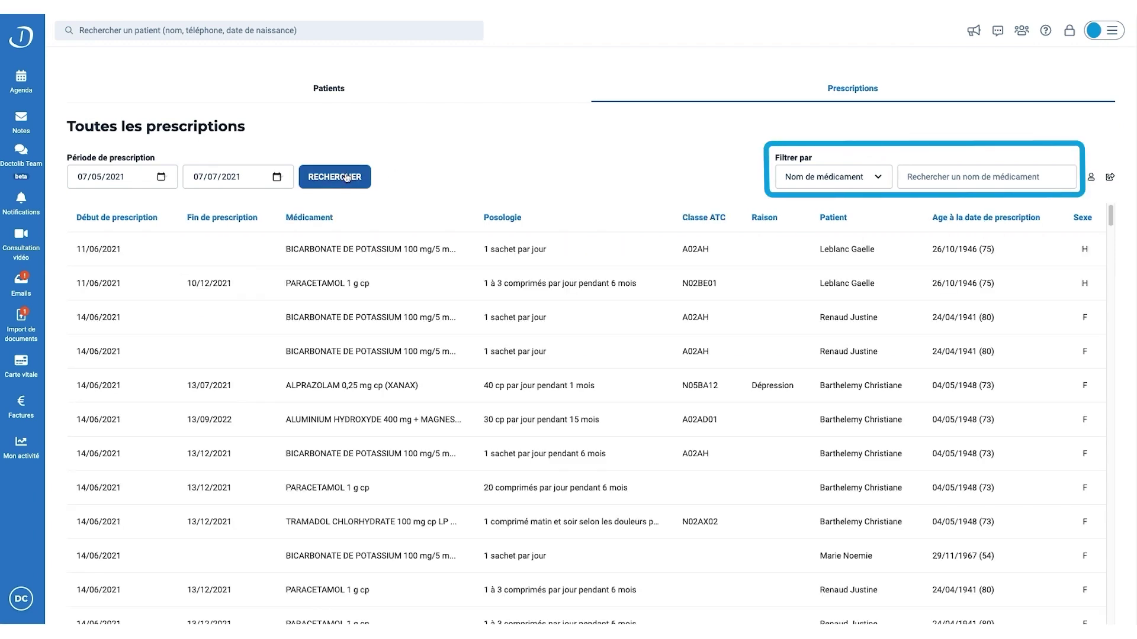
click(955, 170)
text(Doliprane)
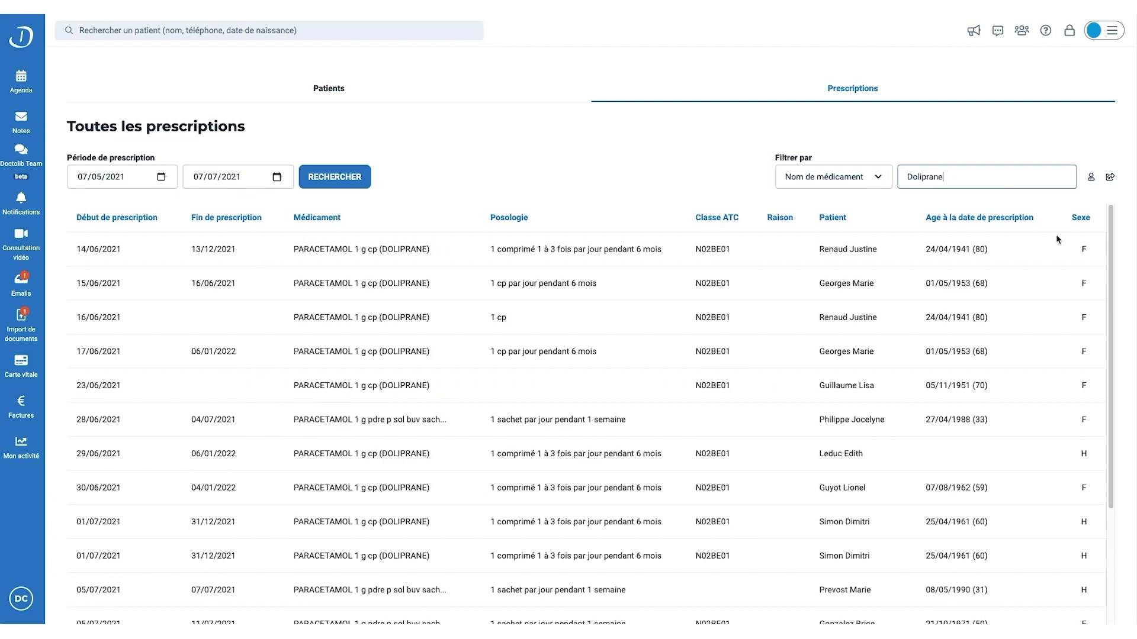
Step: Export the patient data for the filtered Doliprane prescriptions, giving consent to protect the patients' data
click(1111, 179)
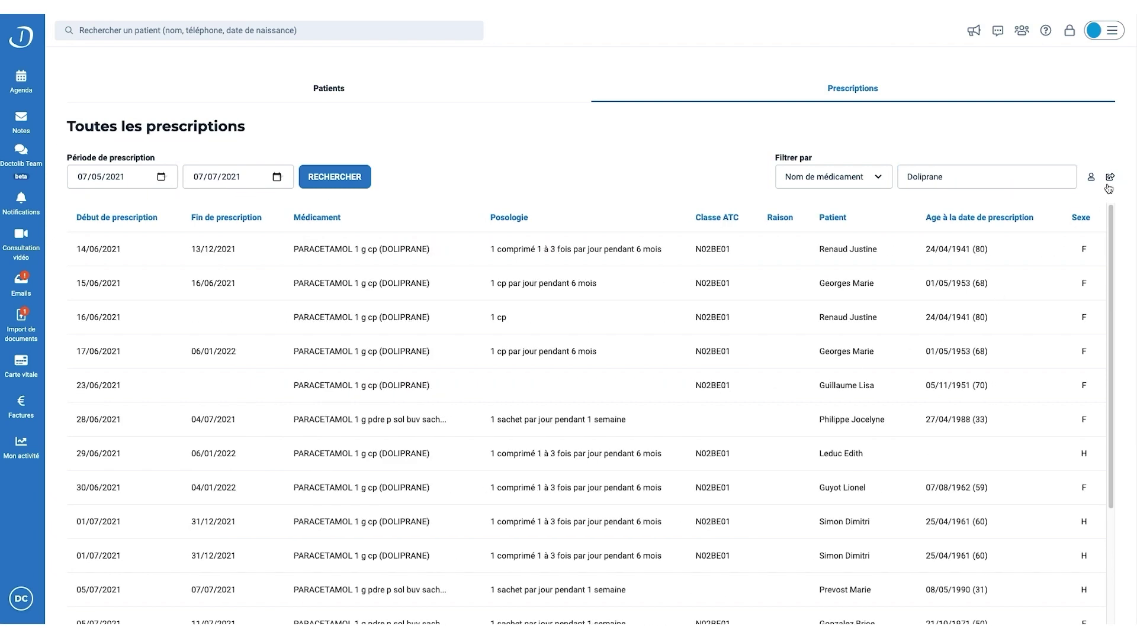
click(1106, 192)
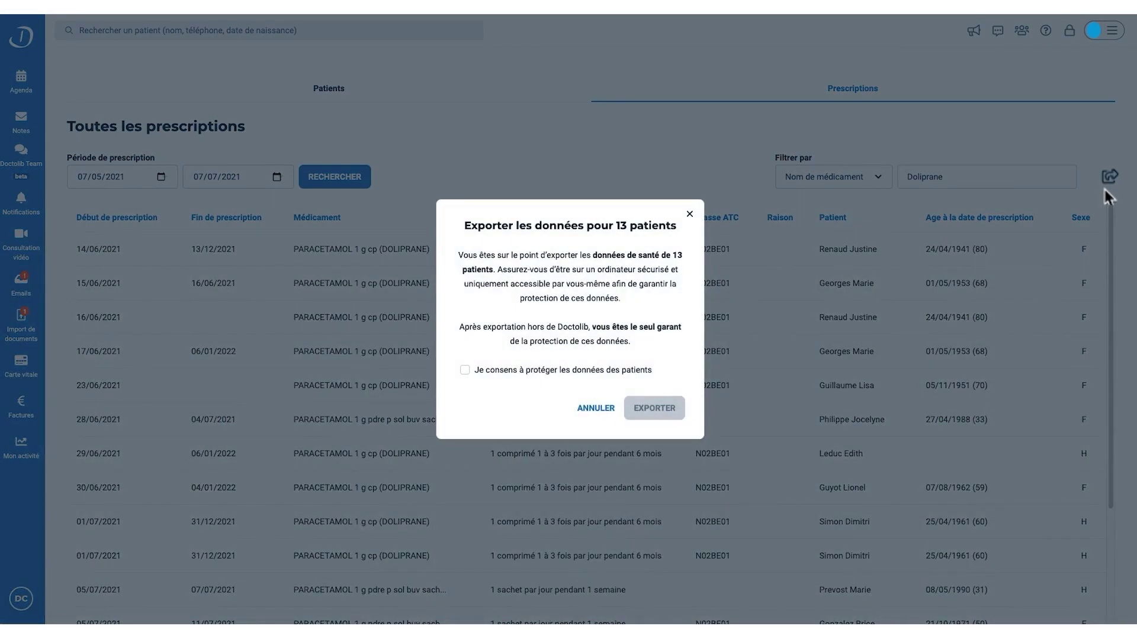
click(546, 372)
click(651, 408)
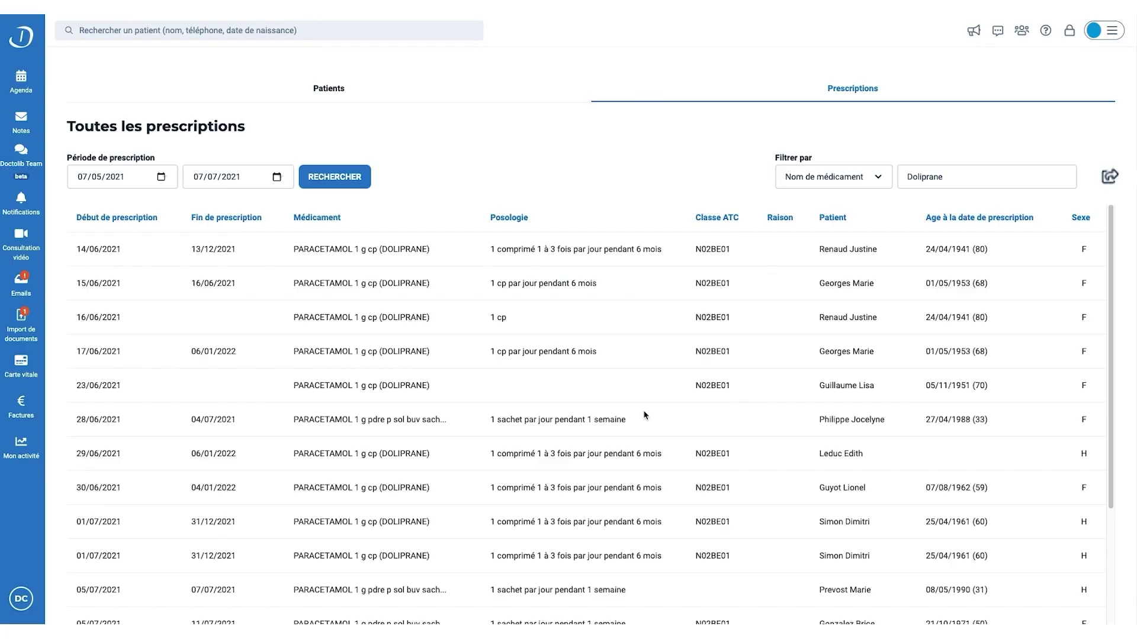